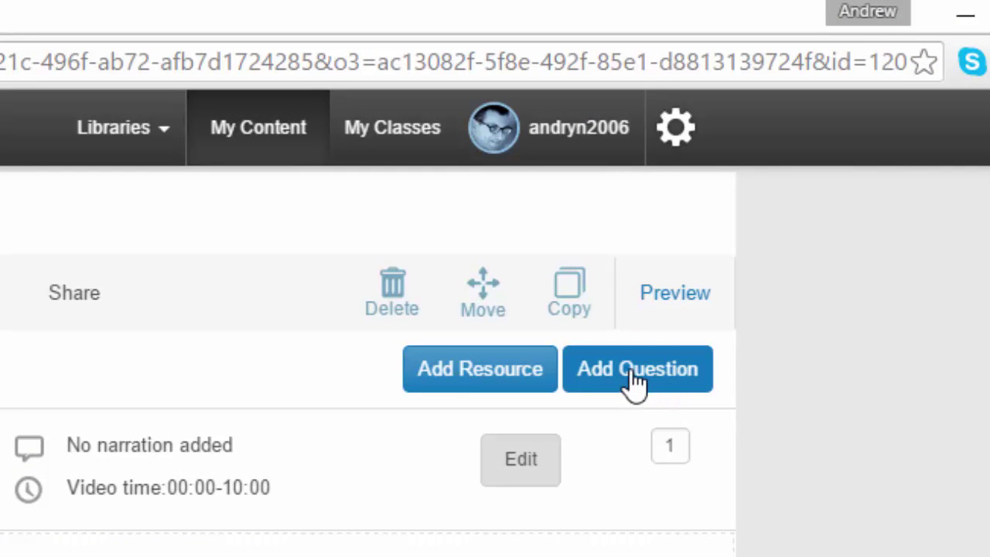
- Add a multiple-choice question to the collection with the text "Express 14/25 as a percentage"
{"action": "left_click", "coordinate": [634, 379]}
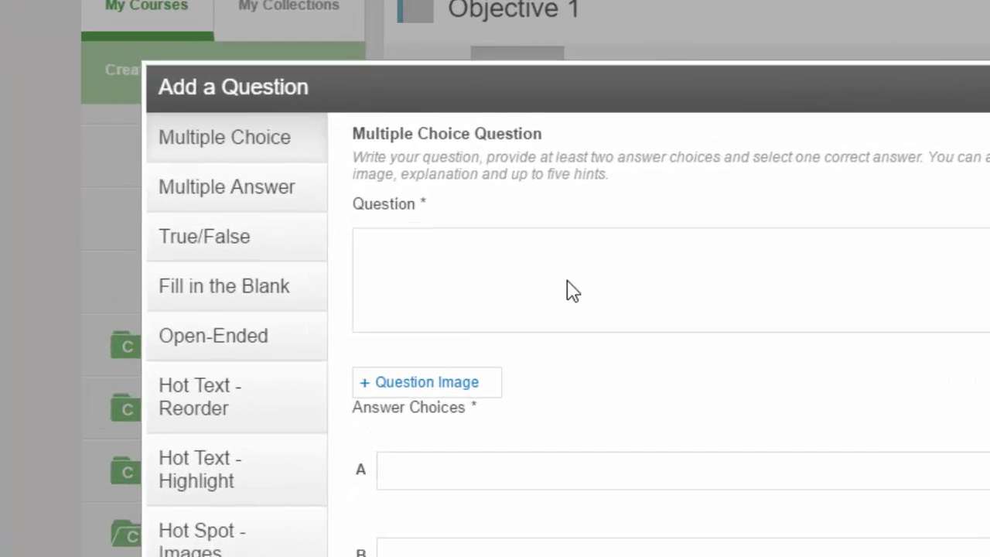
{"action": "left_click", "coordinate": [436, 227]}
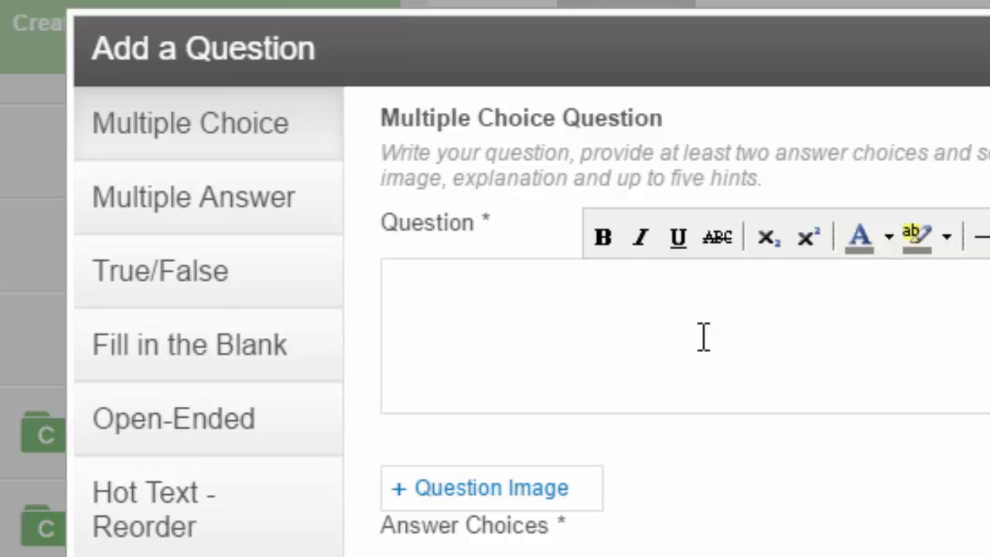
{"action": "type", "text": "Express"}
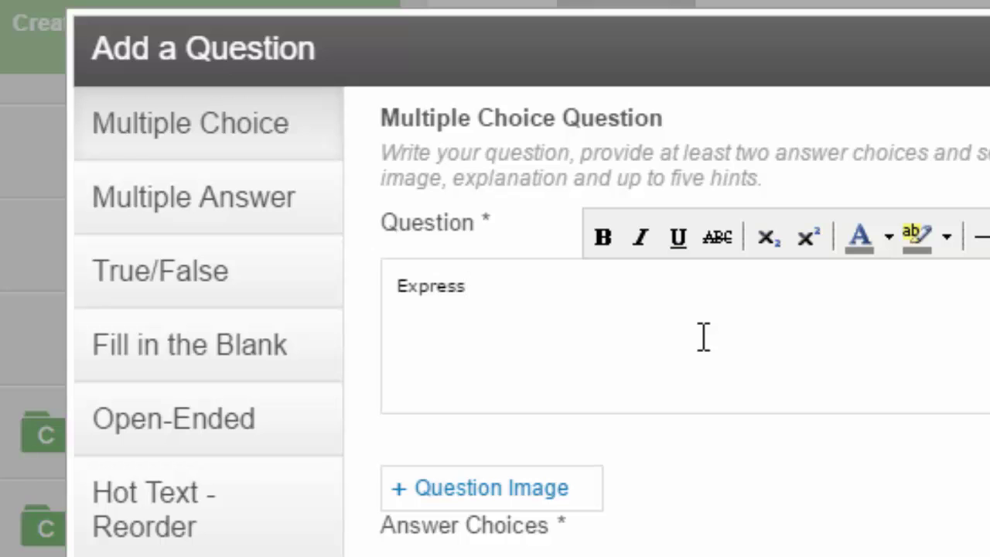
{"action": "type", "text": " 14/25"}
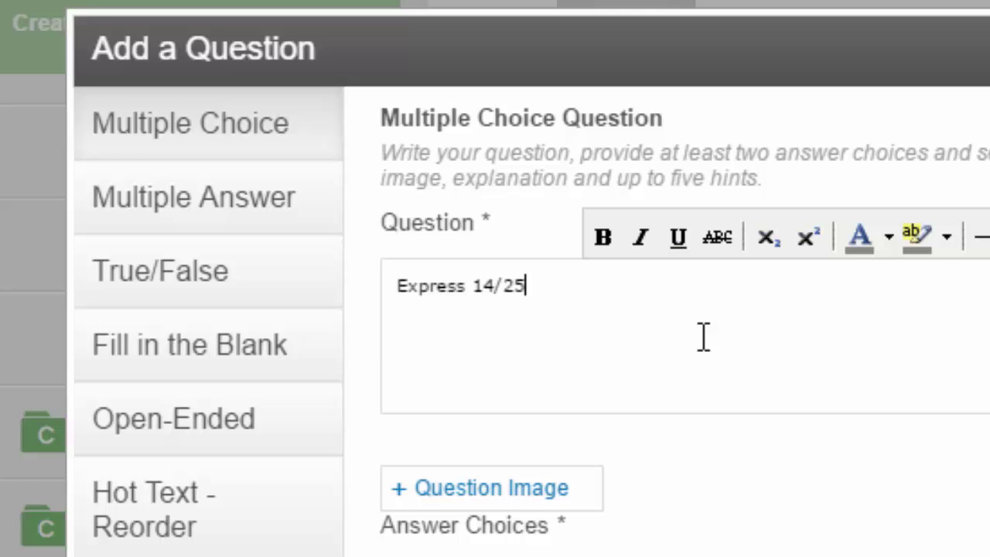
{"action": "type", "text": " as a percent"}
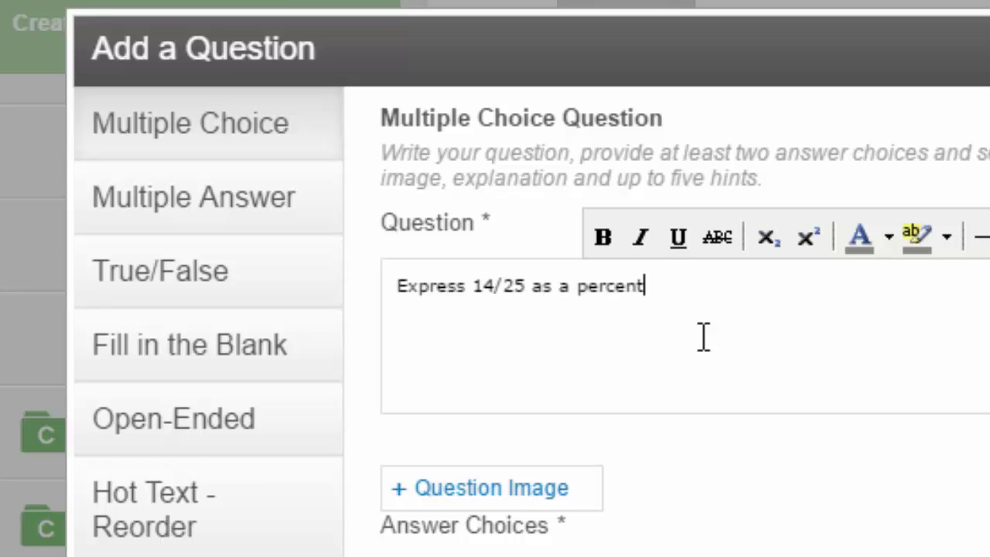
{"action": "type", "text": "age"}
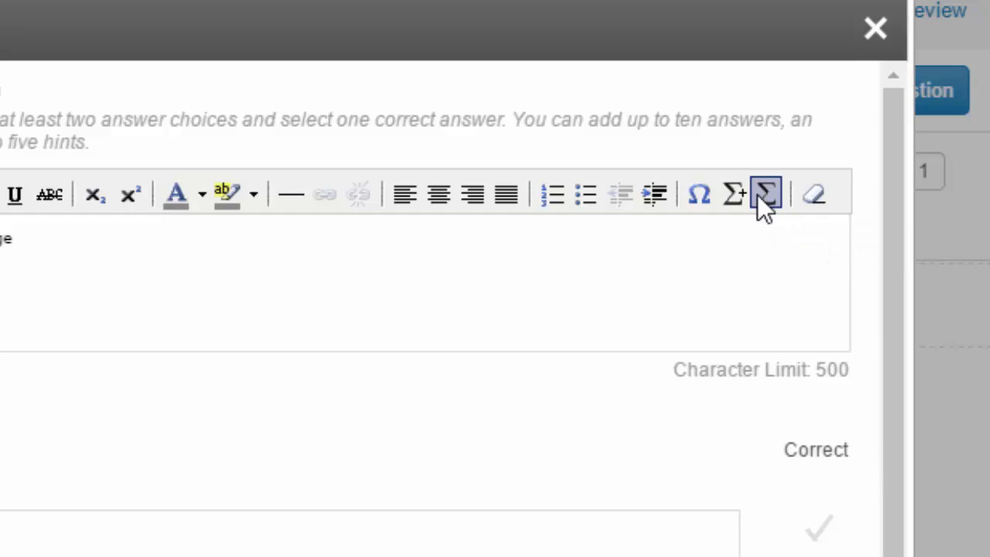
- Insert a fraction math expression after the plain 14/25 in the question, with numerator 14 and denominator 25
{"action": "left_click", "coordinate": [760, 194]}
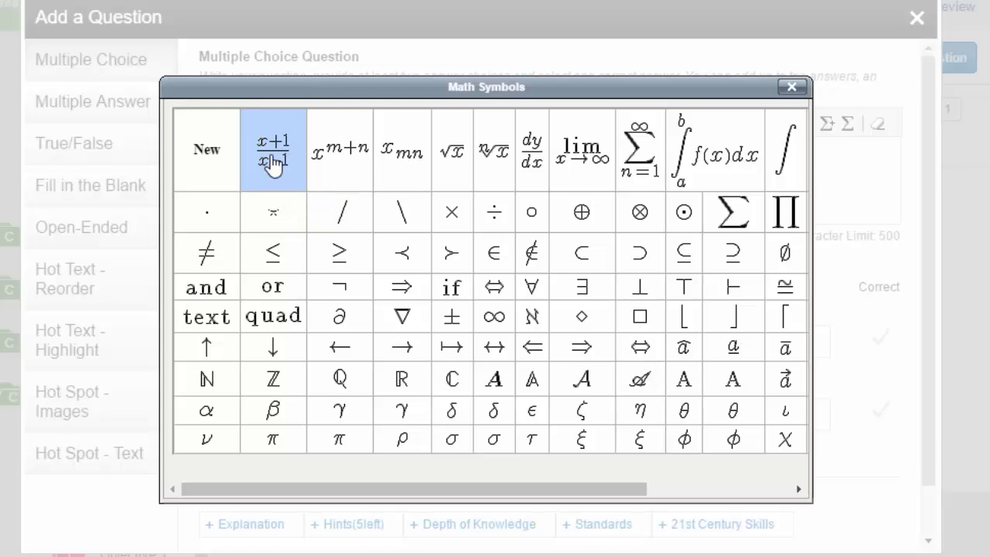
{"action": "left_click", "coordinate": [272, 164]}
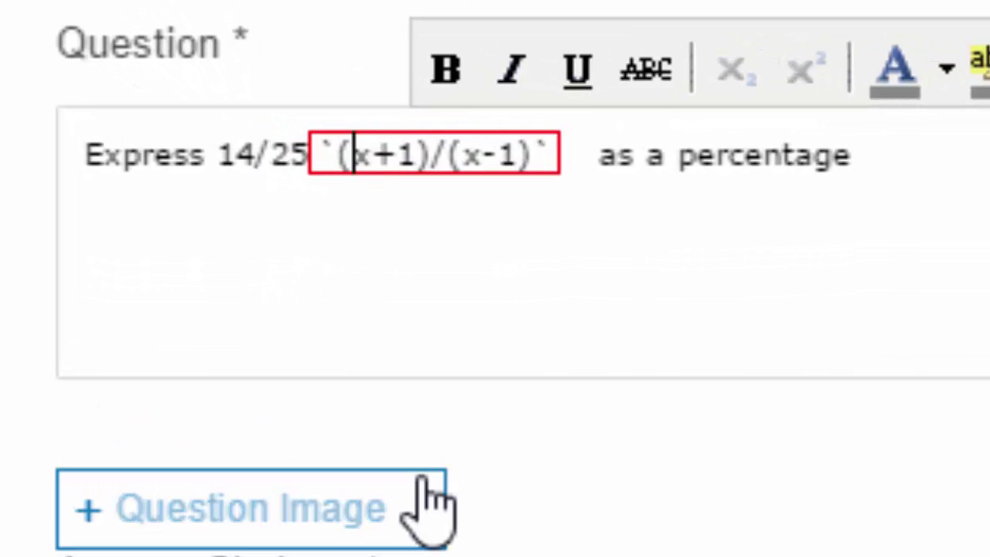
{"action": "type", "text": "14"}
{"action": "key", "text": "Delete"}
{"action": "key", "text": "Delete"}
{"action": "key", "text": "Delete"}
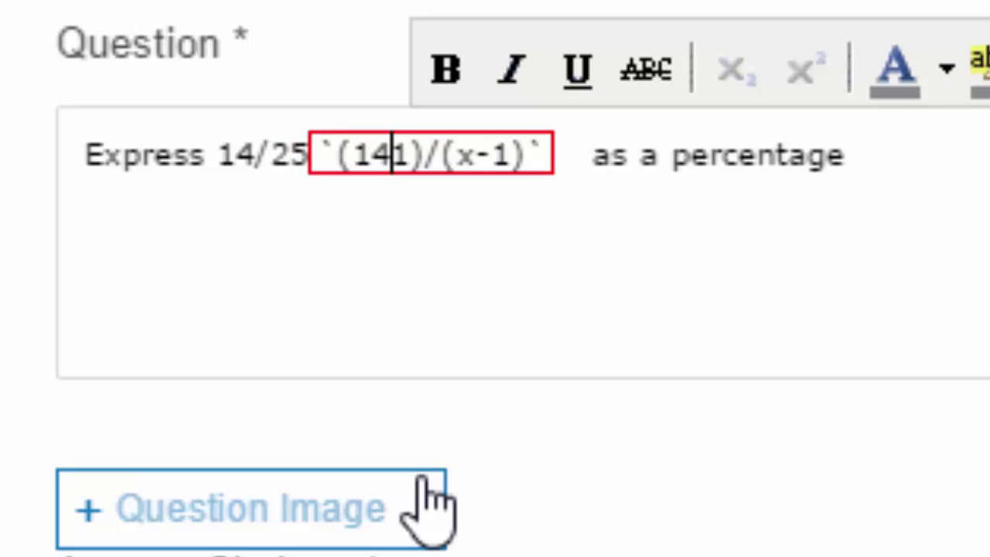
{"action": "key", "text": "Right"}
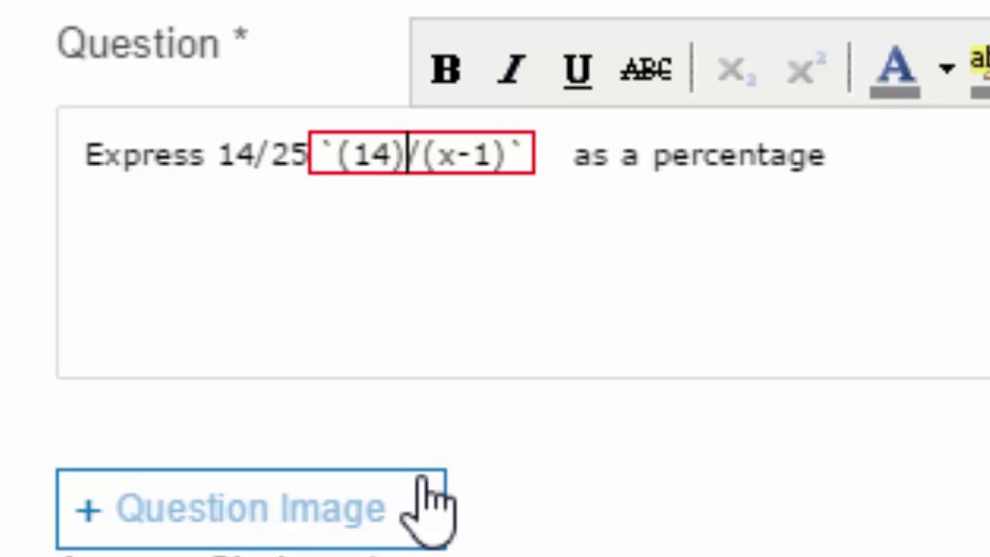
{"action": "key", "text": "Right"}
{"action": "type", "text": "25"}
{"action": "key", "text": "Delete"}
{"action": "key", "text": "Delete"}
{"action": "key", "text": "Delete"}
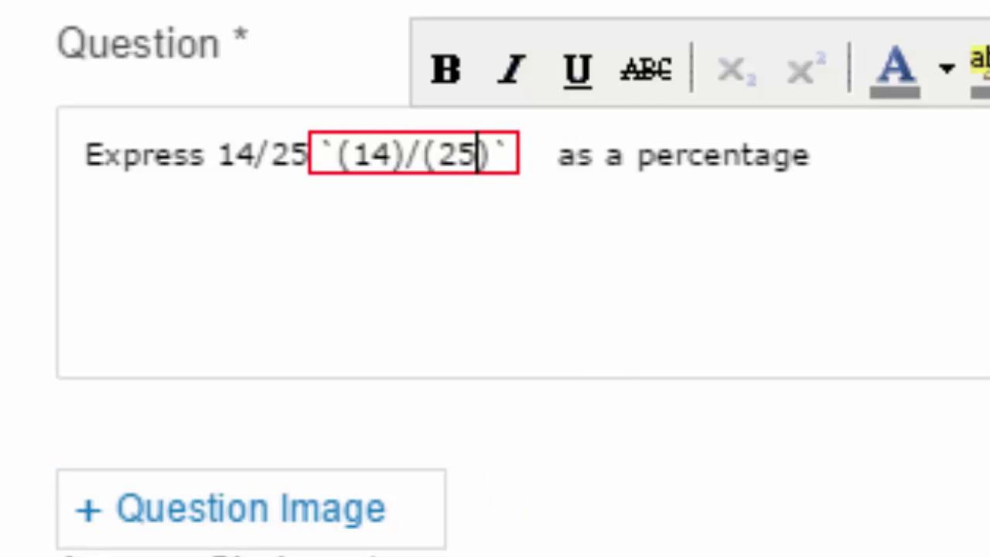
{"action": "key", "text": "End"}
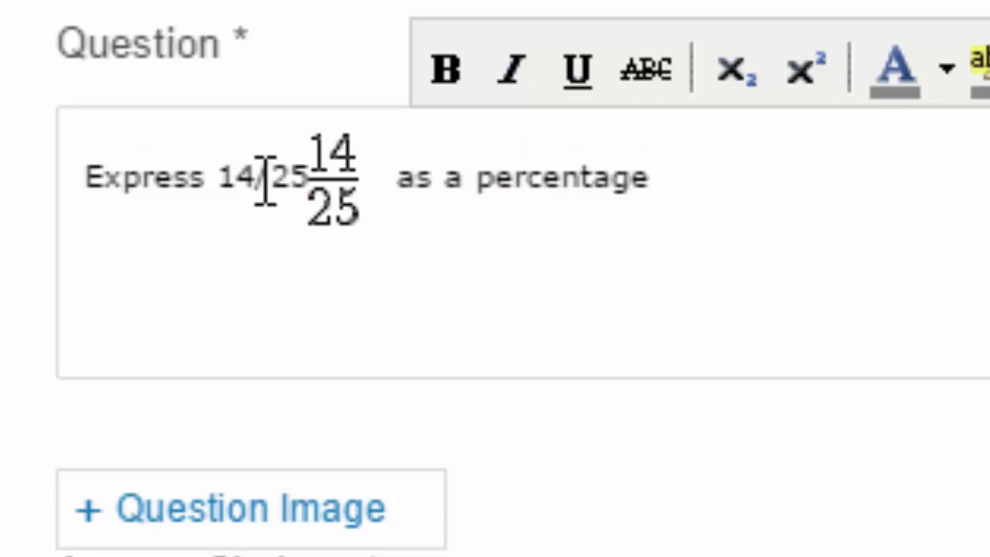
- Delete the plain-text 14/25 before the formatted fraction and the extra space after the fraction
{"action": "left_click", "coordinate": [226, 174]}
{"action": "key", "text": "Delete"}
{"action": "key", "text": "Delete"}
{"action": "key", "text": "Delete"}
{"action": "key", "text": "Delete"}
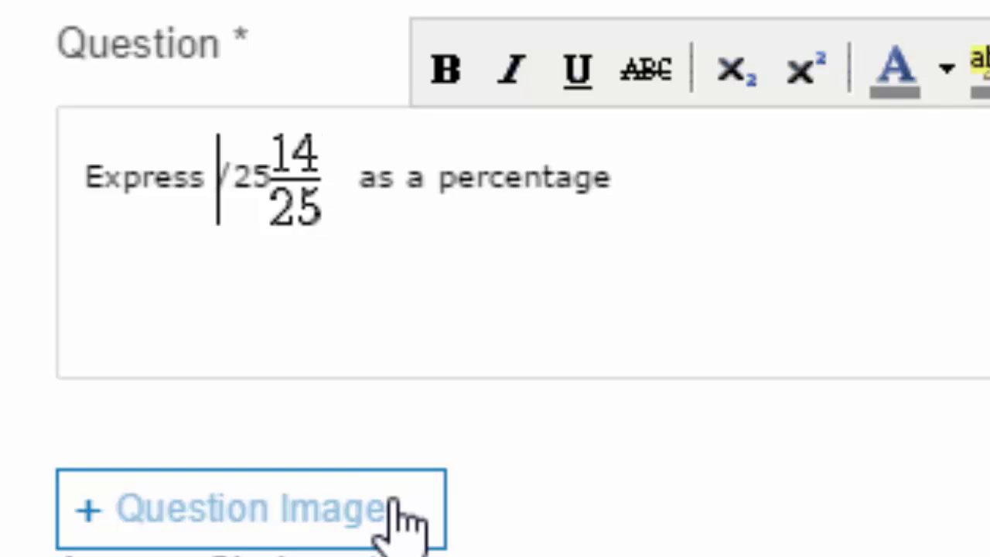
{"action": "key", "text": "Delete"}
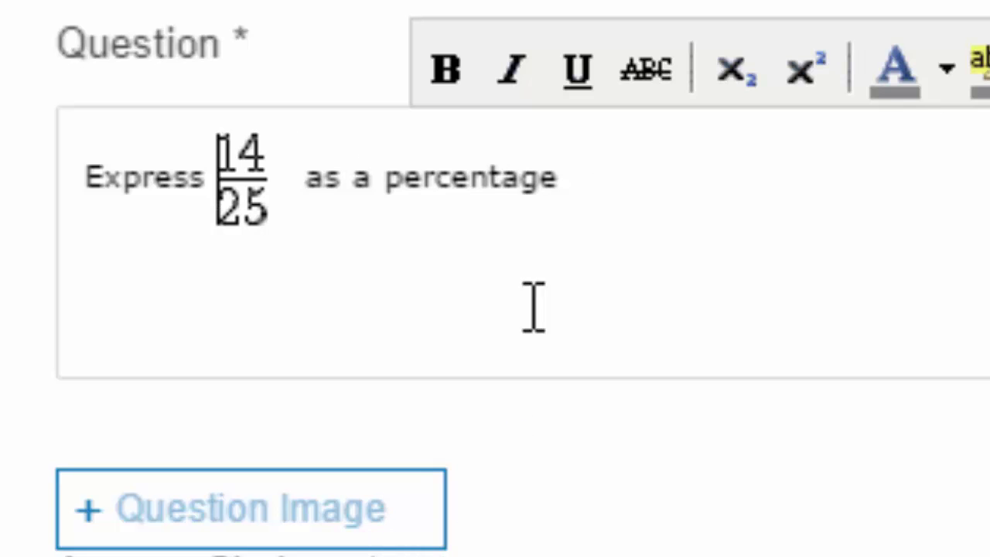
{"action": "left_click", "coordinate": [293, 202]}
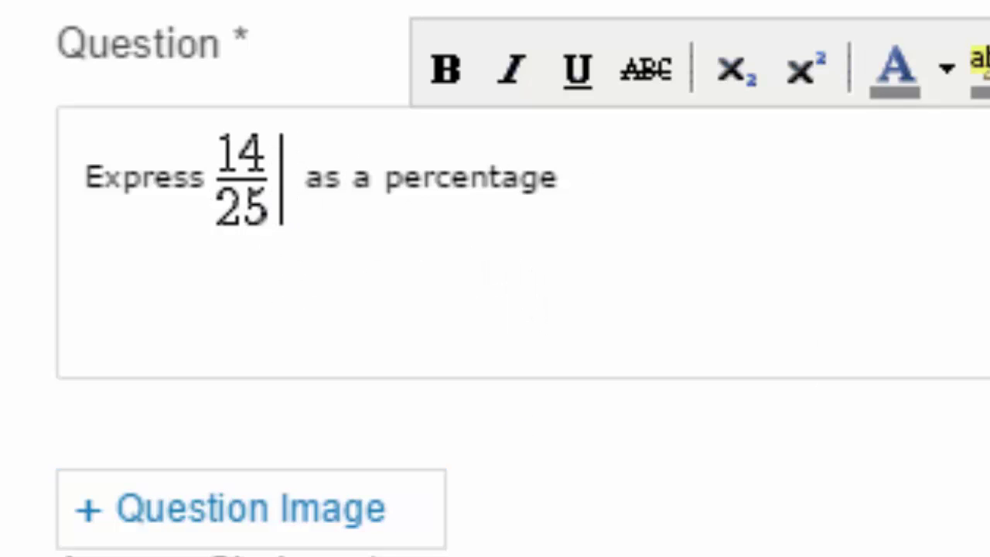
{"action": "key", "text": "Delete"}
{"action": "left_click", "coordinate": [947, 271]}
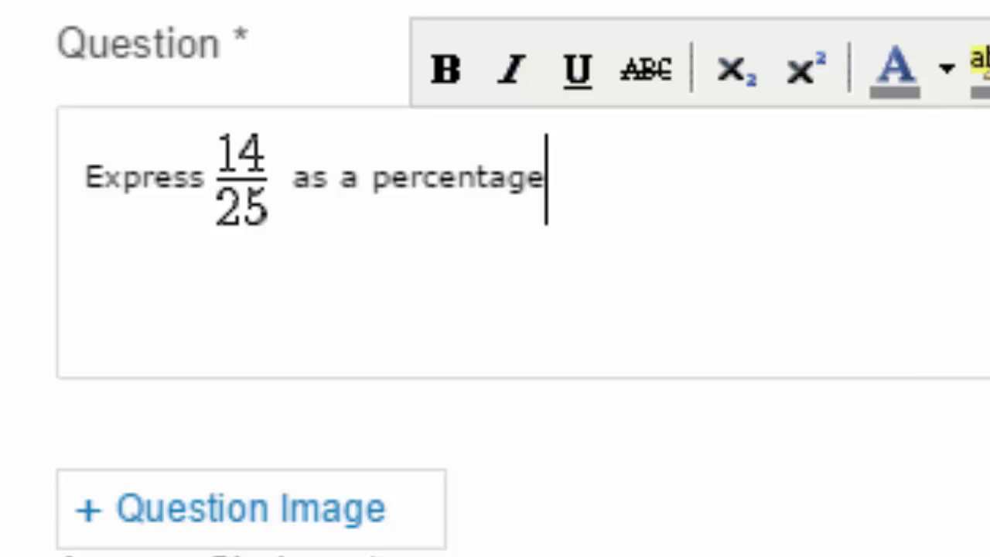
- Fill in answer choice A with 14 and answer choice B with 0.56
{"action": "left_click", "coordinate": [289, 516]}
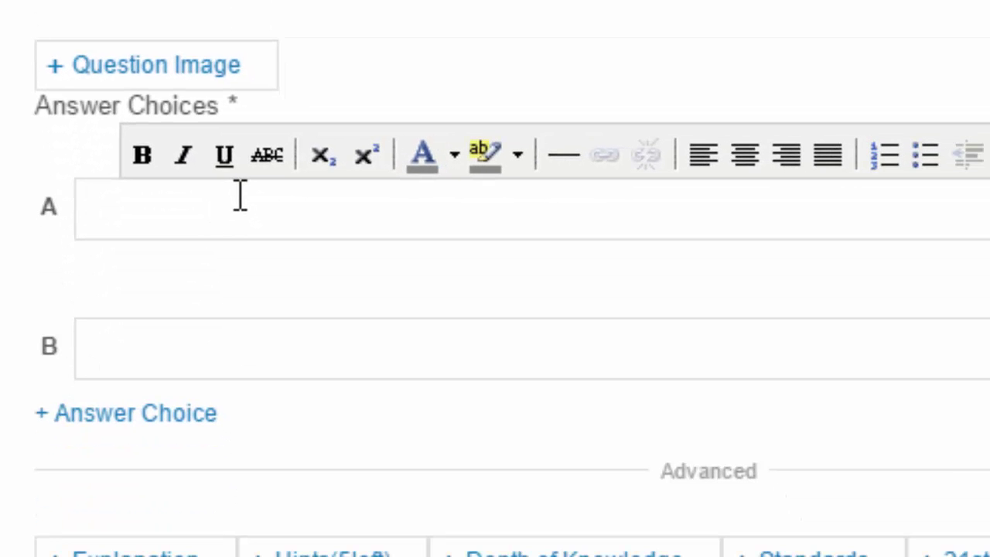
{"action": "type", "text": "14"}
{"action": "left_click", "coordinate": [141, 350]}
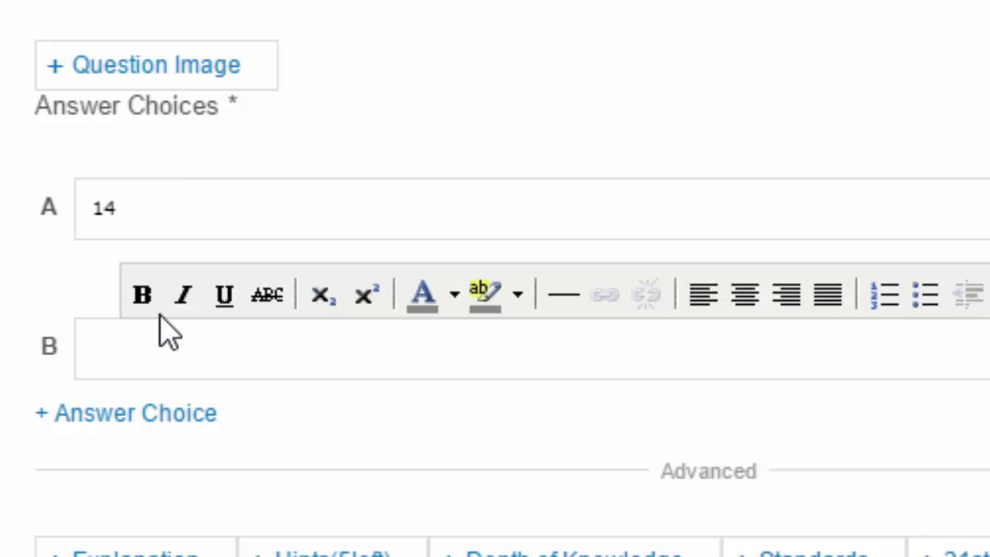
{"action": "type", "text": "0.56"}
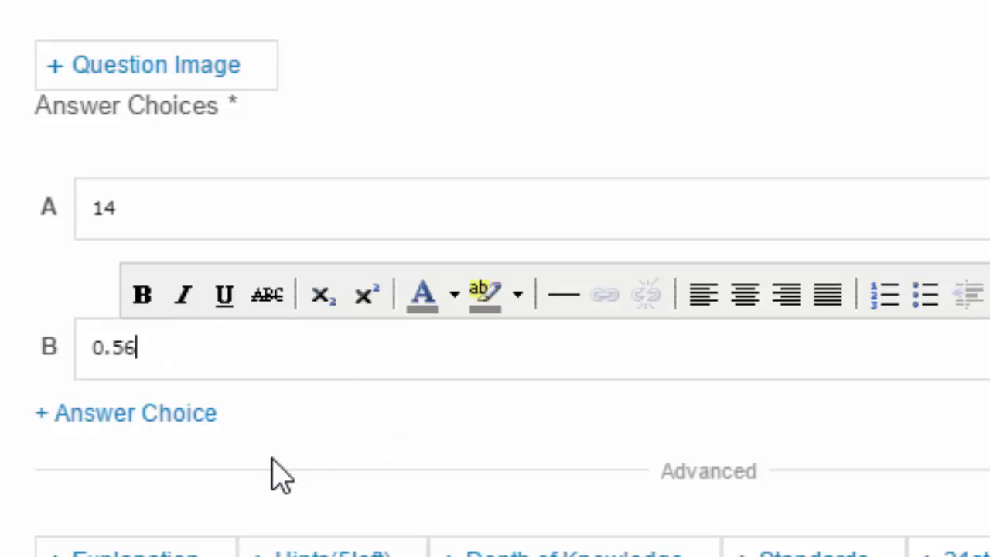
- Add two more answer choices, entering 56% for C and 14:25 for D
{"action": "scroll", "coordinate": [280, 454], "scroll_direction": "down", "scroll_amount": 2}
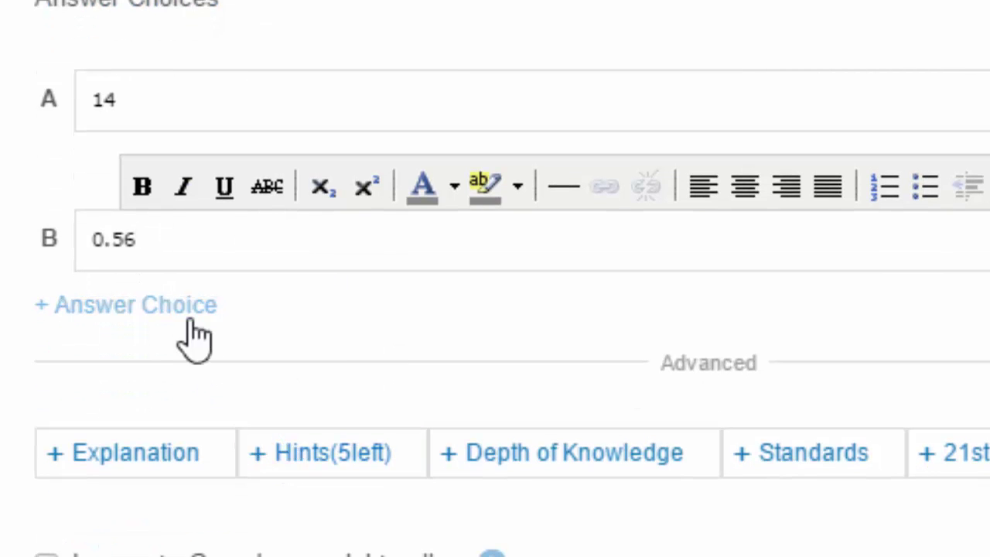
{"action": "left_click", "coordinate": [158, 309]}
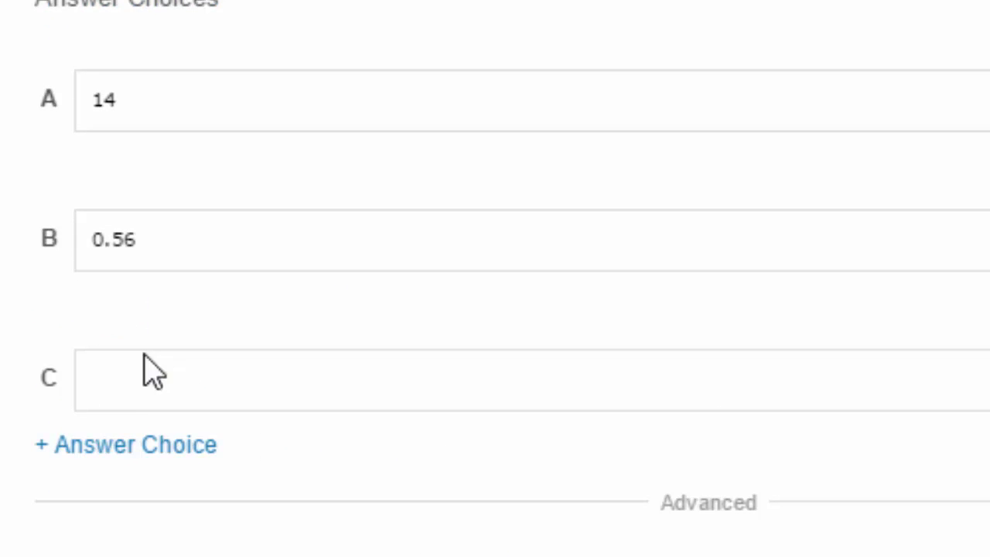
{"action": "left_click", "coordinate": [120, 381]}
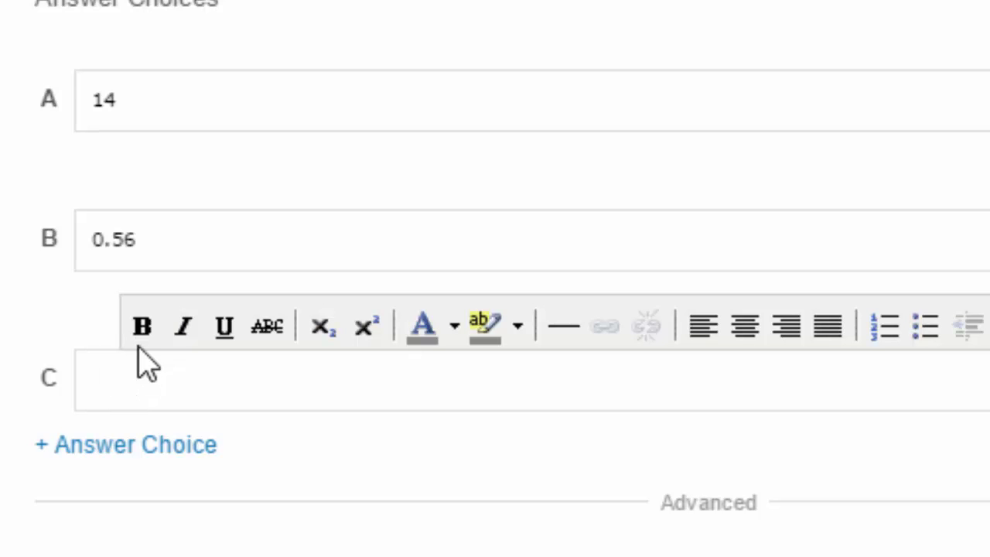
{"action": "type", "text": "56%"}
{"action": "left_click", "coordinate": [127, 445]}
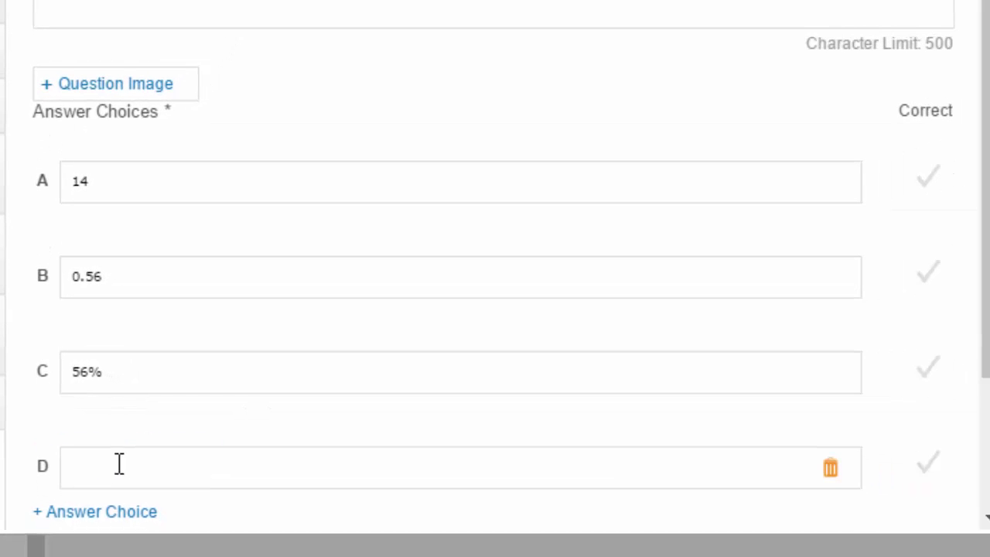
{"action": "left_click", "coordinate": [112, 470]}
{"action": "type", "text": "14"}
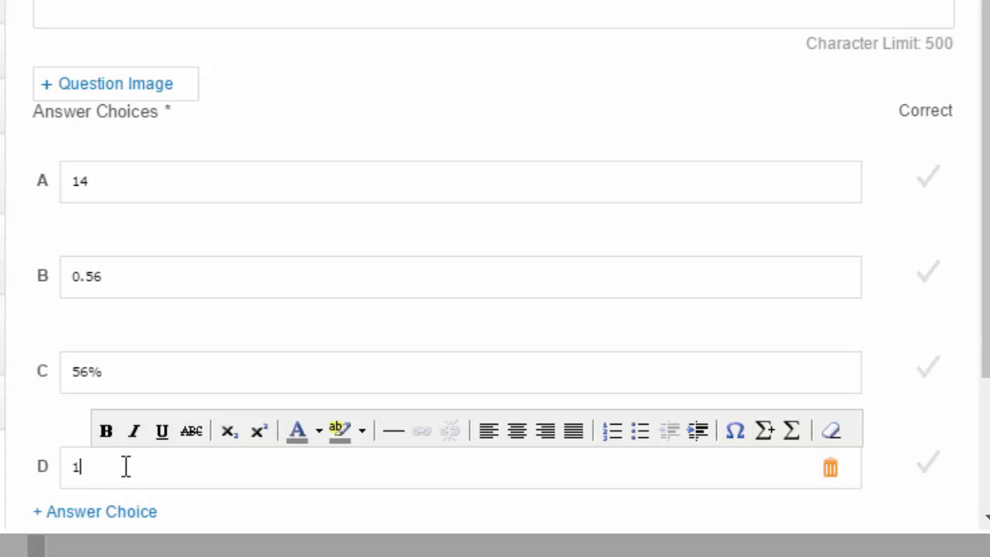
{"action": "type", "text": ":25"}
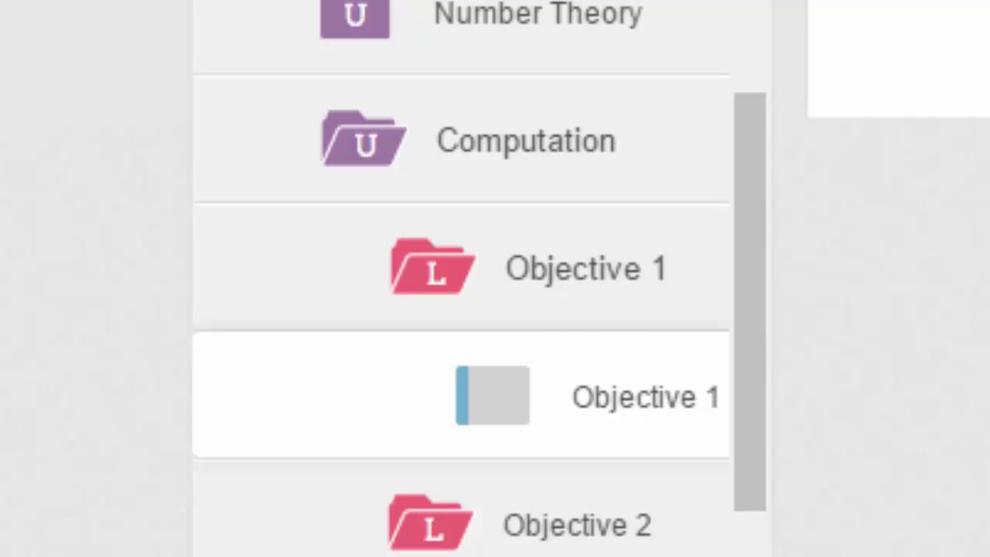
- Create a new assessment with your own questions in the Objective 1 lesson of the Computation unit
{"action": "left_click", "coordinate": [549, 302]}
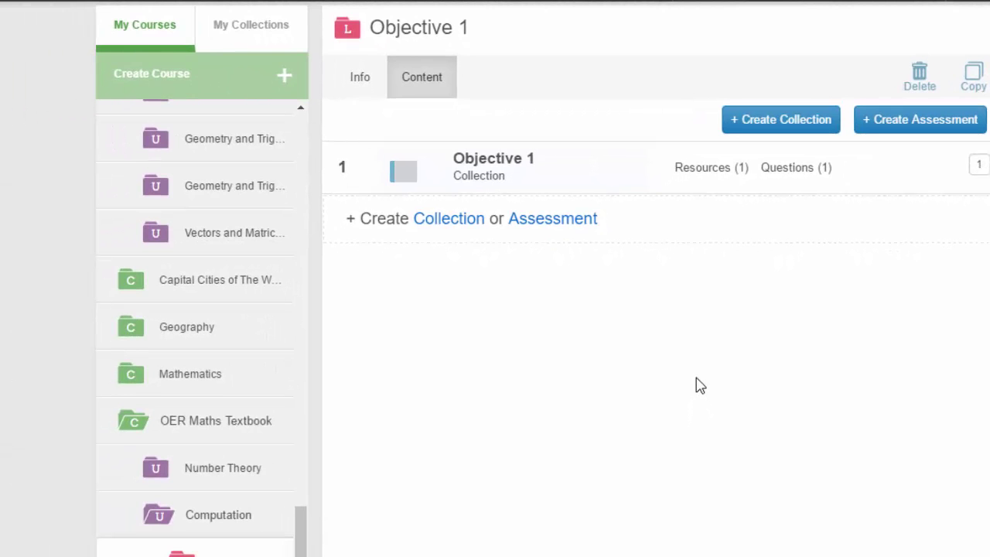
{"action": "left_click", "coordinate": [913, 124]}
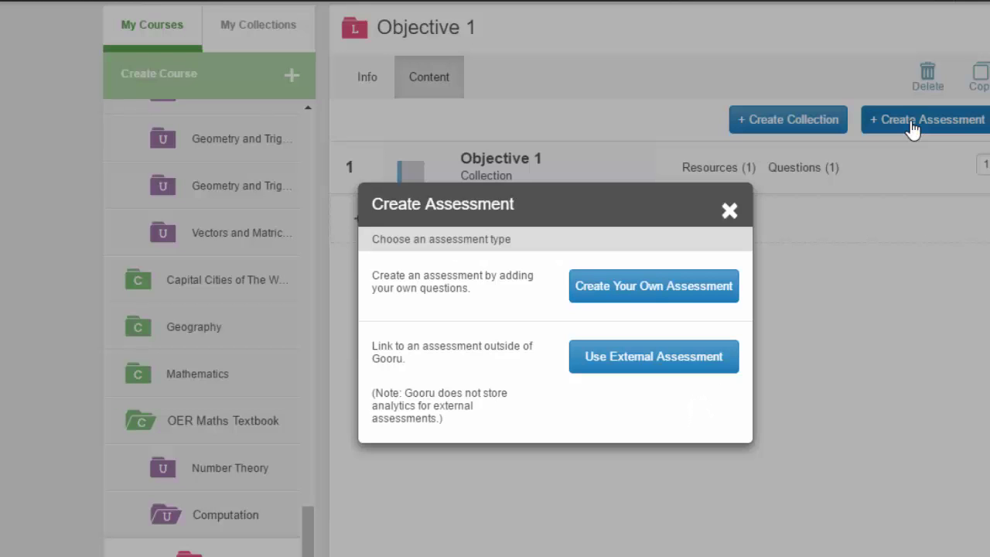
{"action": "left_click", "coordinate": [653, 293]}
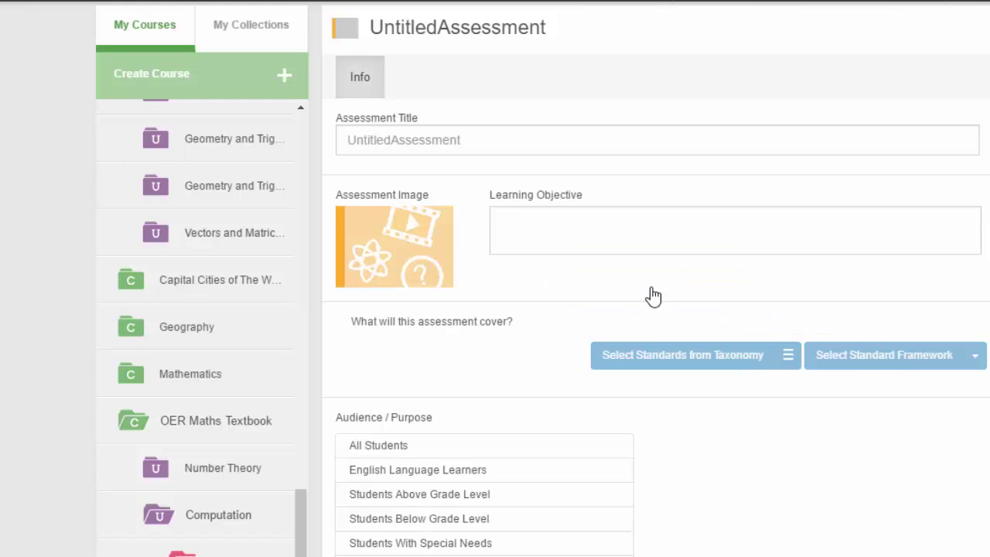
- Title the new assessment "Summative Assessment for Objective 1"
{"action": "left_click", "coordinate": [428, 141]}
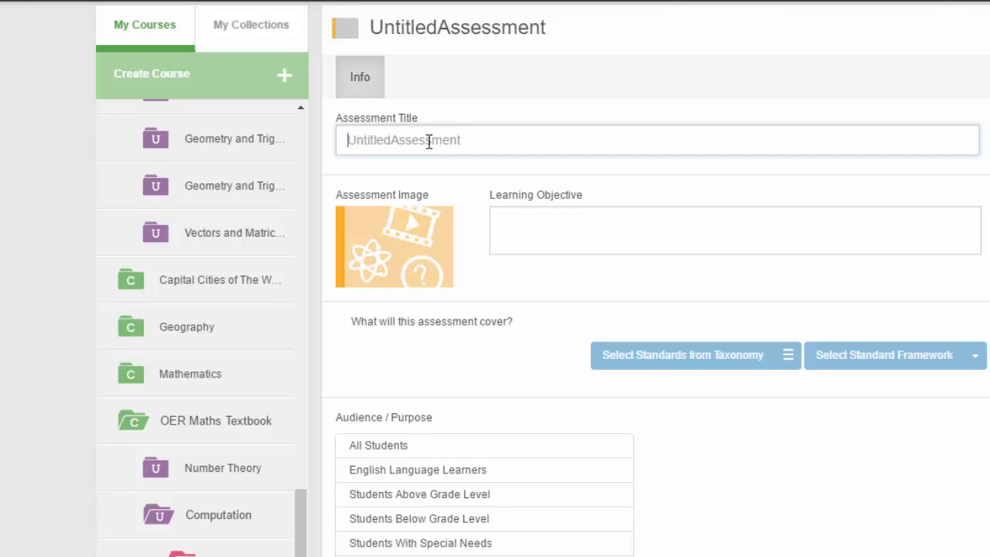
{"action": "type", "text": "Su"}
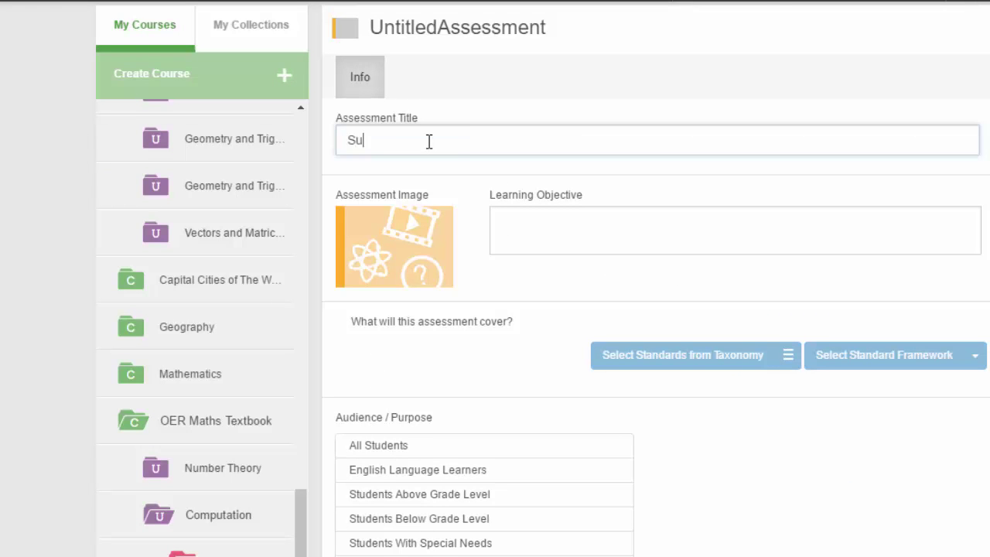
{"action": "type", "text": "mmative Ass"}
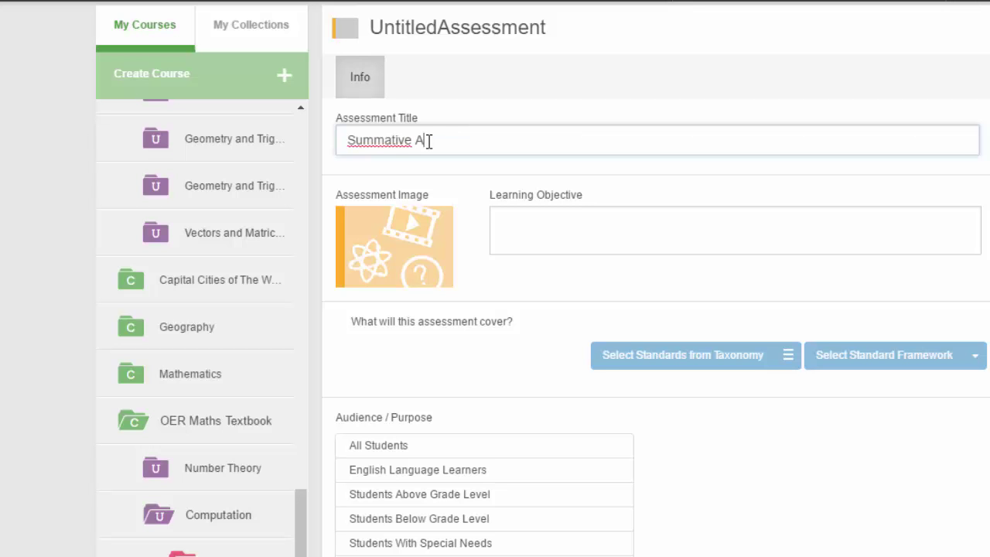
{"action": "type", "text": "ess"}
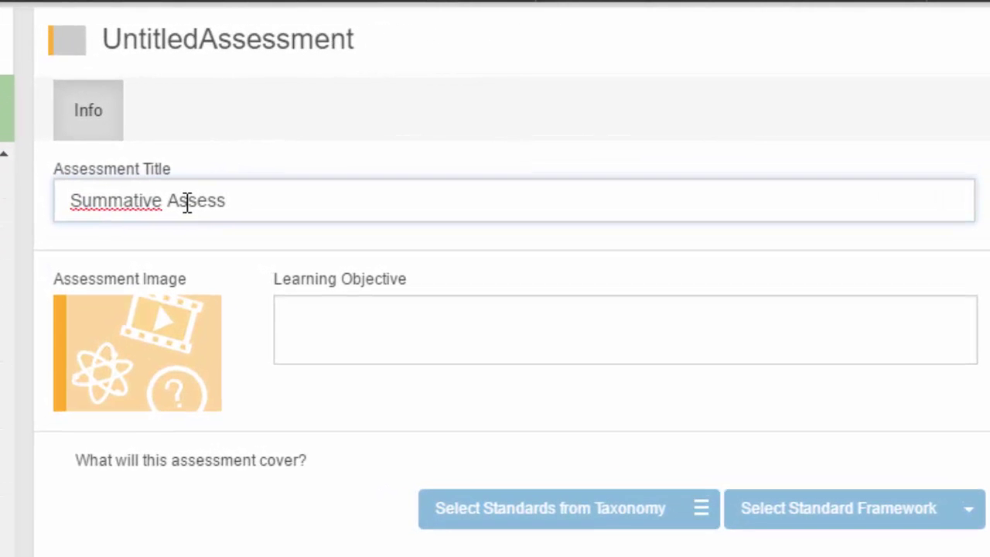
{"action": "type", "text": "ment for "}
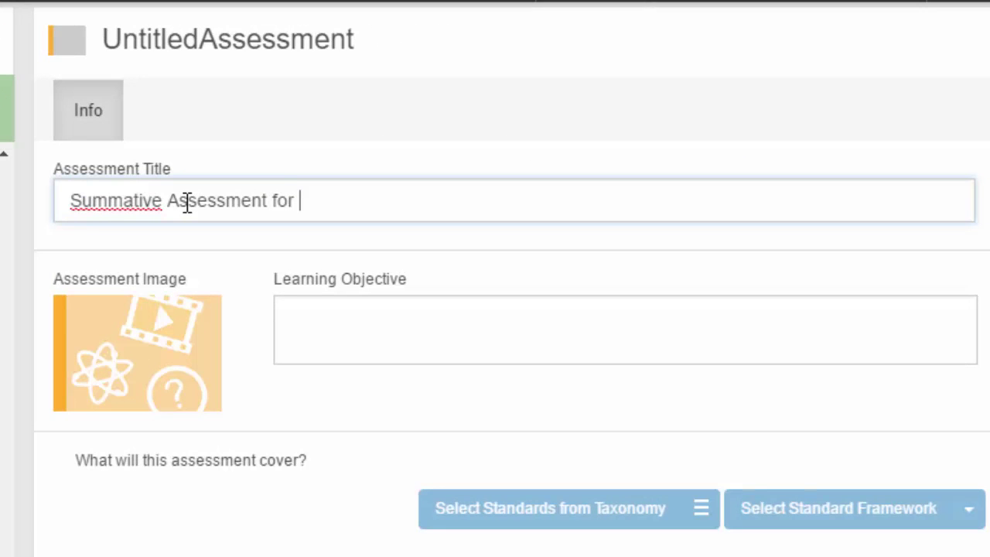
{"action": "type", "text": "Objective 1"}
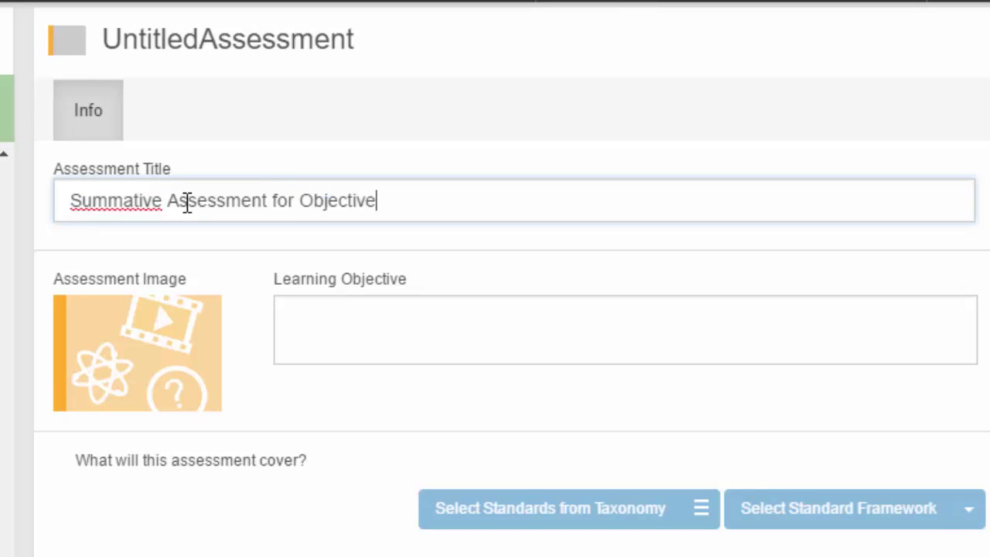
- Set the assessment's audience to All Students and Teachers, leaving the learning objective blank, and save the assessment
{"action": "left_click", "coordinate": [348, 334]}
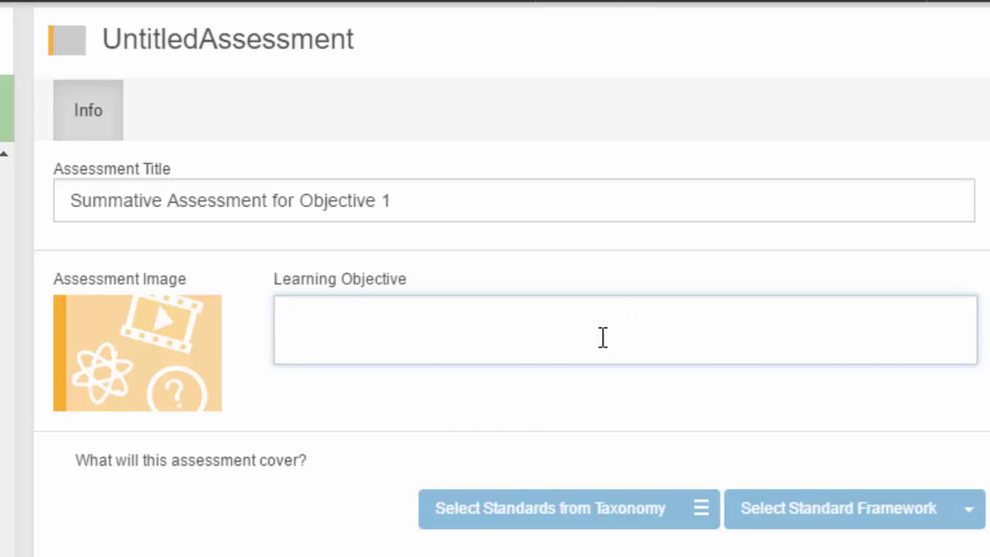
{"action": "scroll", "coordinate": [117, 524], "scroll_direction": "down", "scroll_amount": 5}
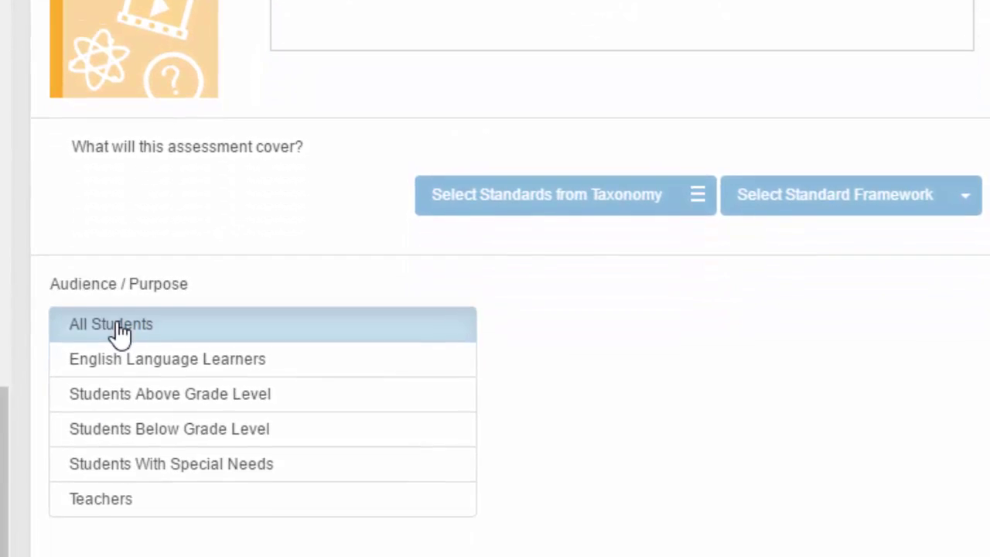
{"action": "left_click", "coordinate": [139, 421]}
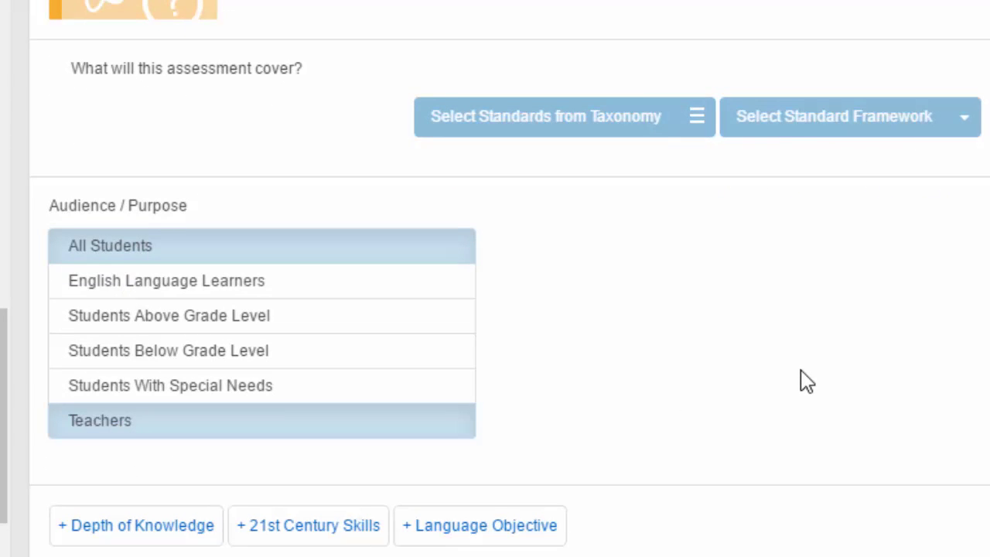
{"action": "scroll", "coordinate": [801, 380], "scroll_direction": "down", "scroll_amount": 1}
{"action": "left_click", "coordinate": [513, 540]}
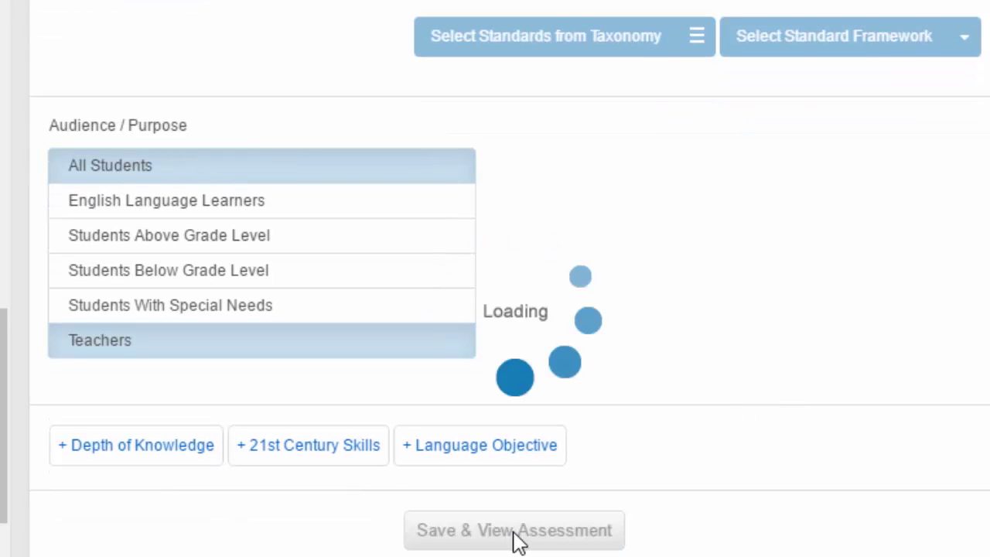